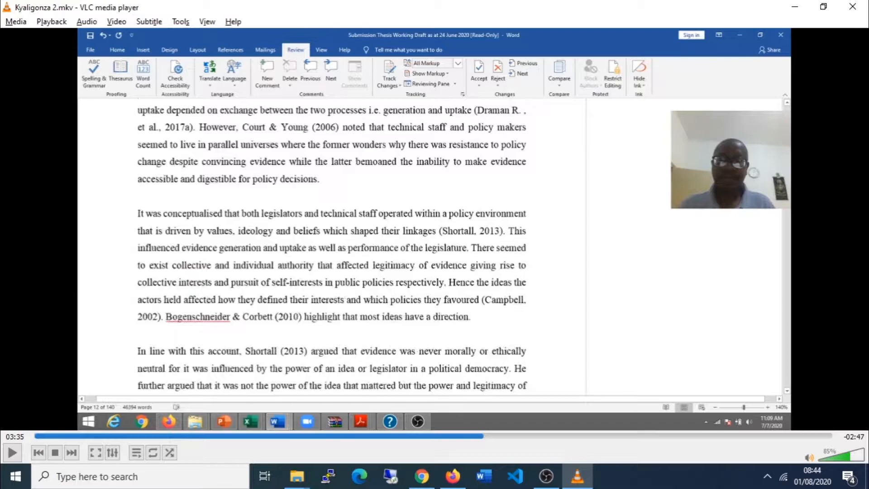
Switch to Firefox, search Google for "obs" and download the OBS Studio 25.0.8 Windows installer from obsproject.com.
click(453, 476)
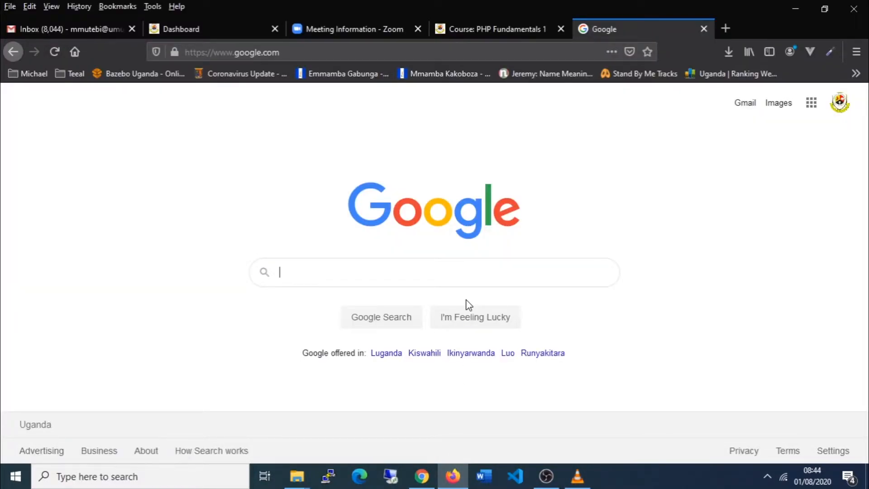
text(obs)
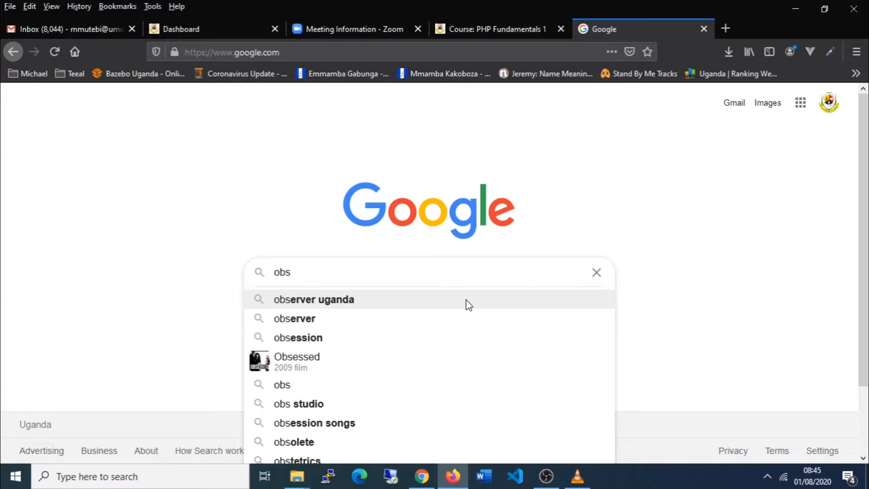
key(Return)
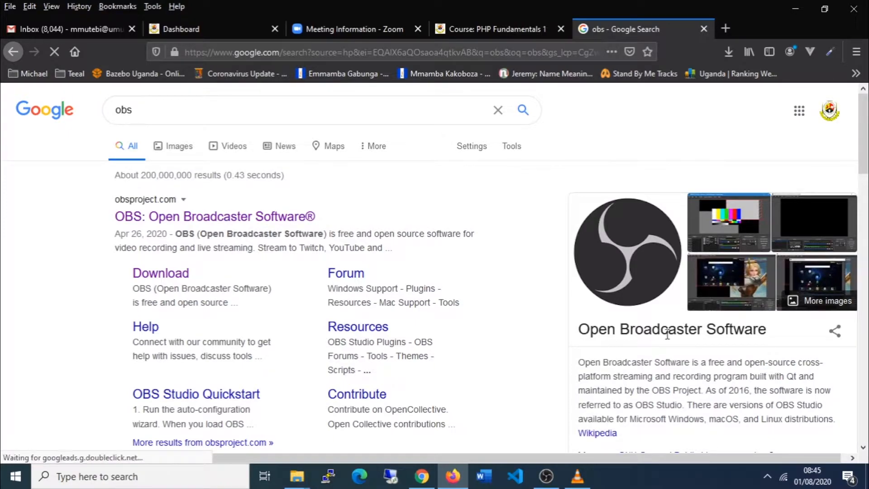
click(175, 218)
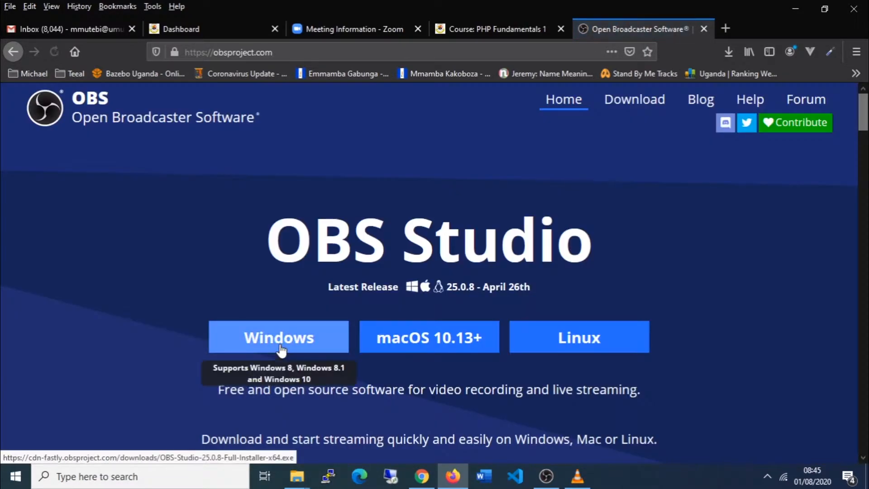
scroll(177, 323, down, 3)
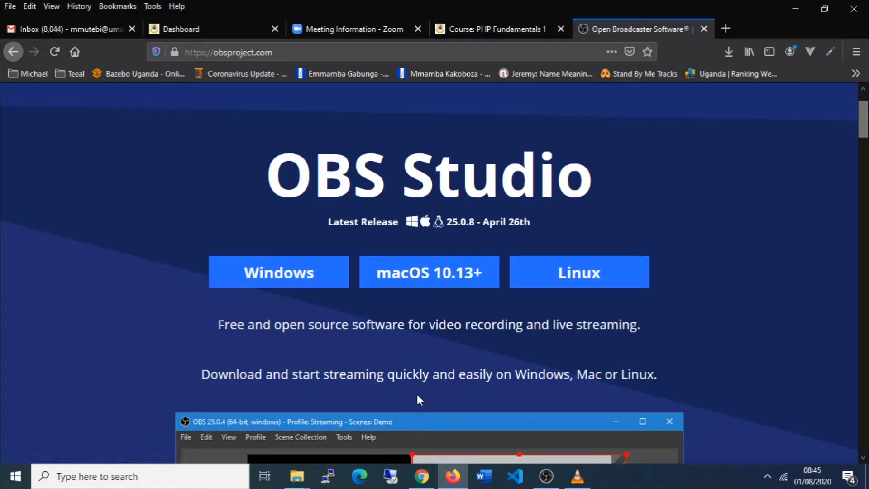
click(315, 282)
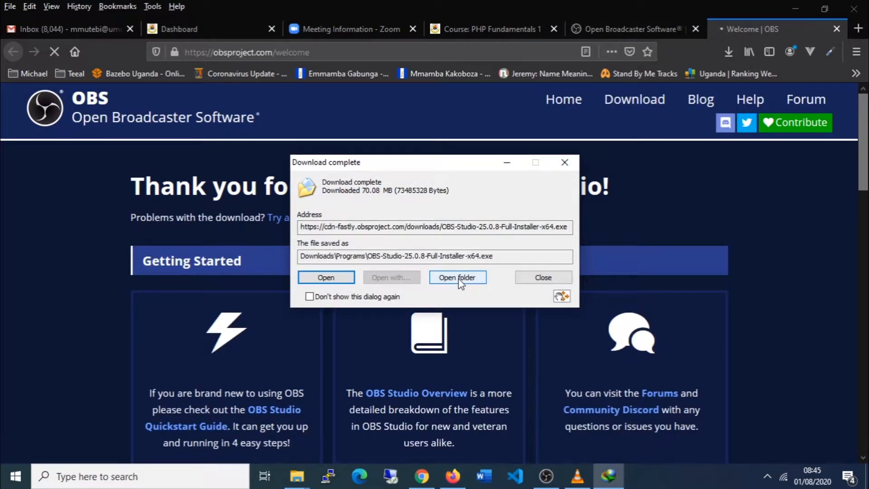
Launch the downloaded OBS Studio 25.0.8 setup and quit it without installing.
click(349, 279)
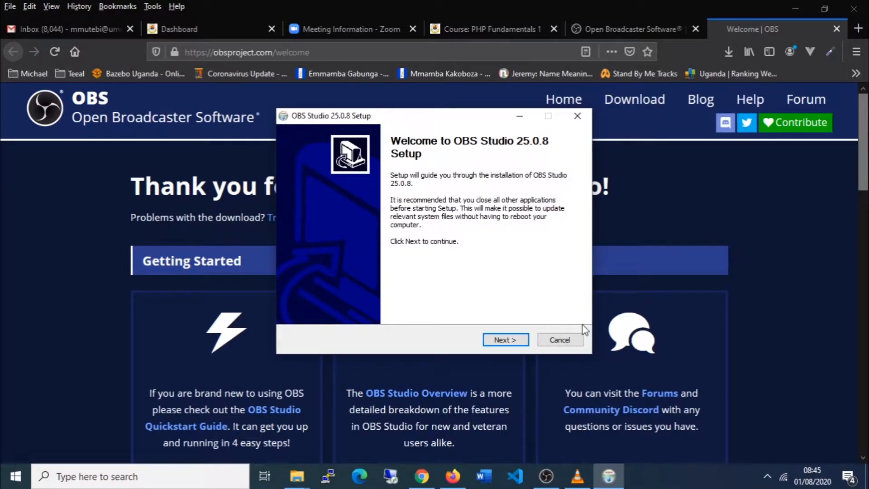
click(565, 345)
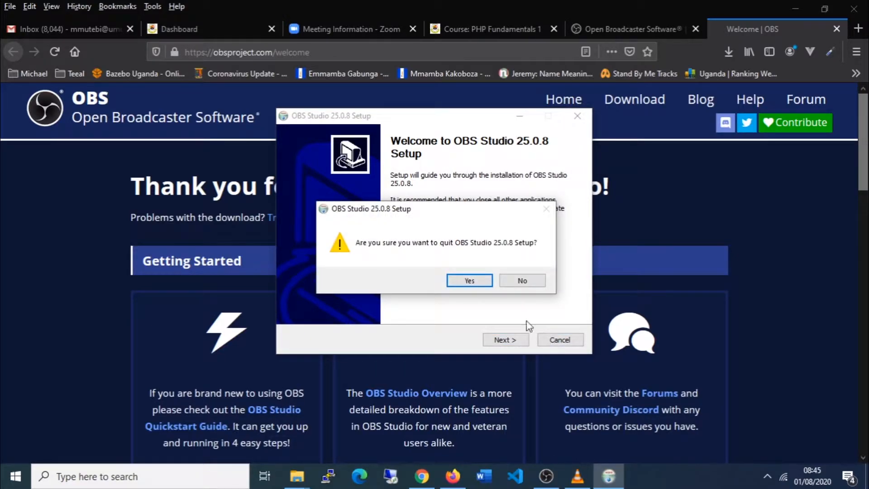
click(477, 282)
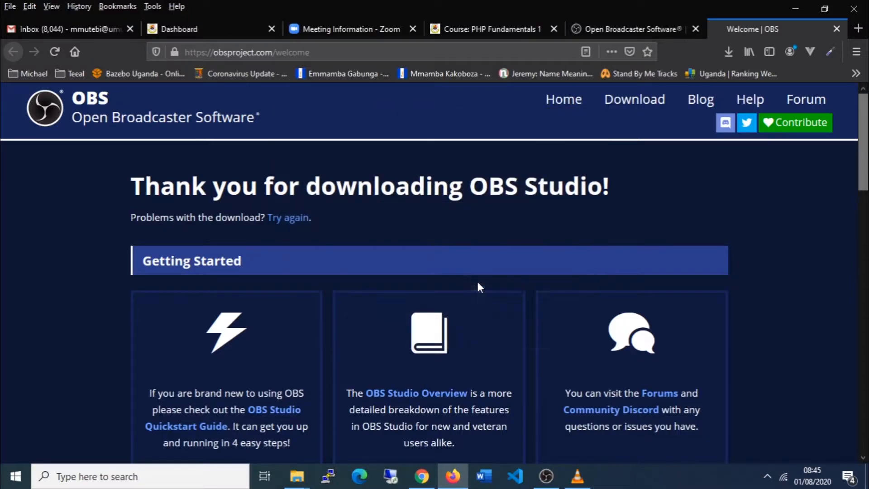
Launch OBS Studio as an additional instance despite the one already running.
click(2, 484)
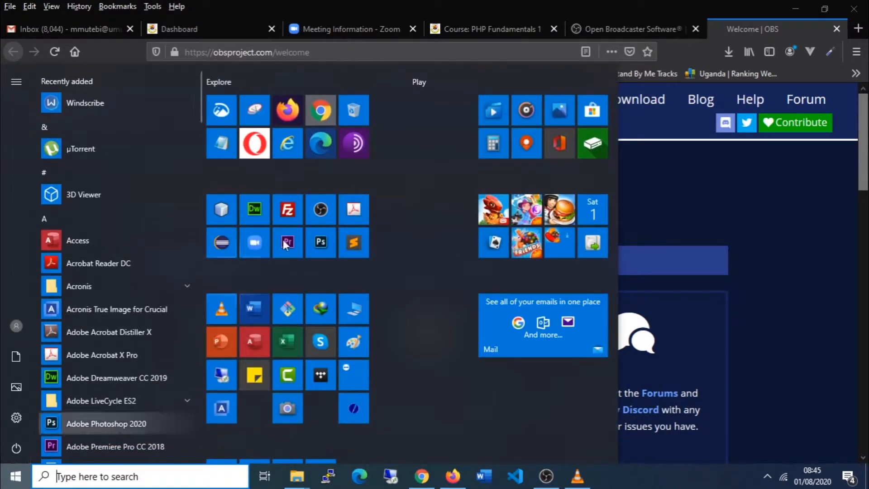
click(321, 209)
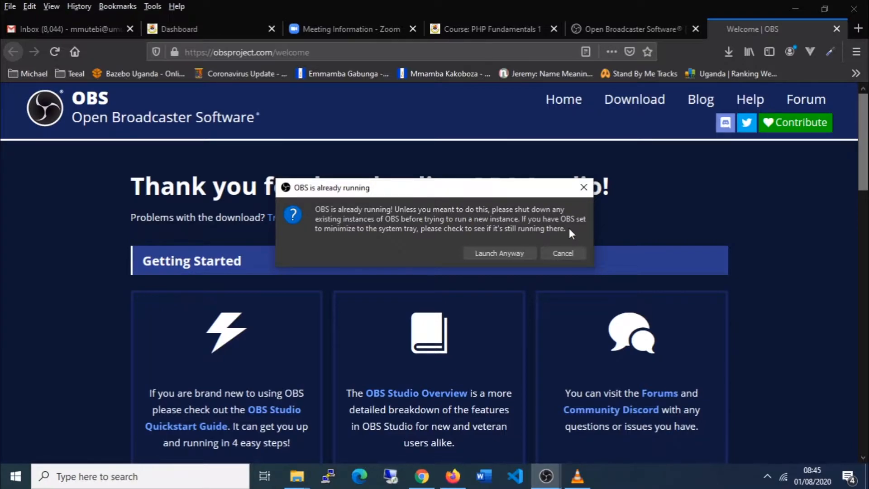
click(505, 253)
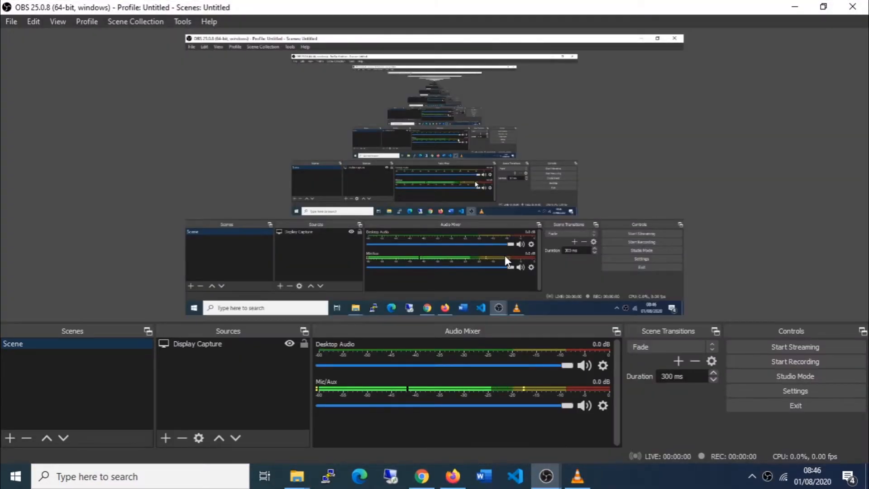
Remove the existing Display Capture source from the scene.
click(211, 346)
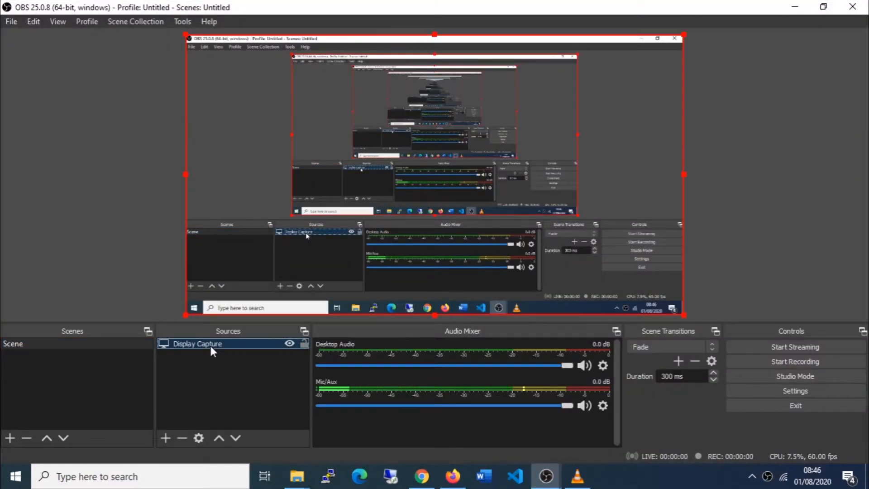
key(Delete)
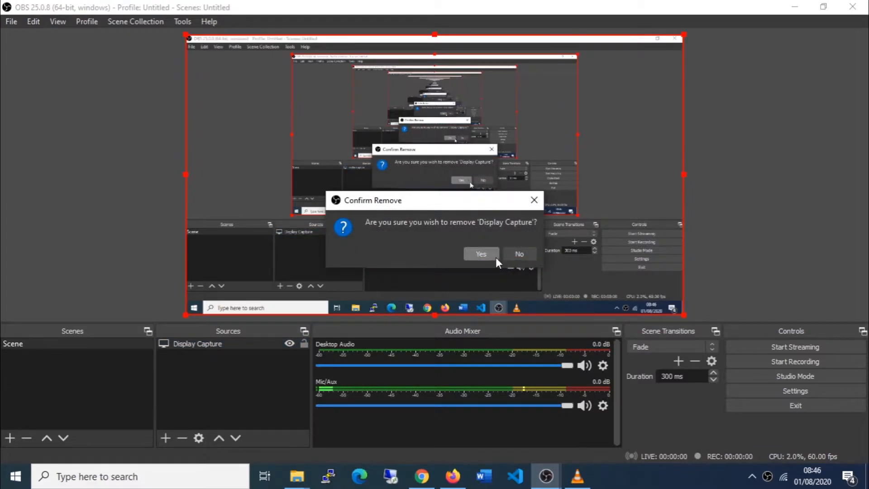
click(485, 257)
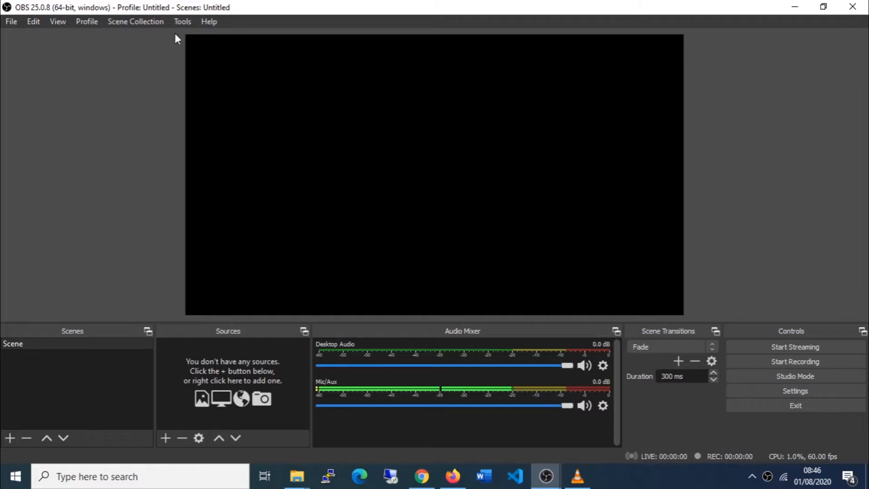
Run the Auto-Configuration Wizard optimized just for recording with the default video settings, and cancel it without applying the results.
click(183, 21)
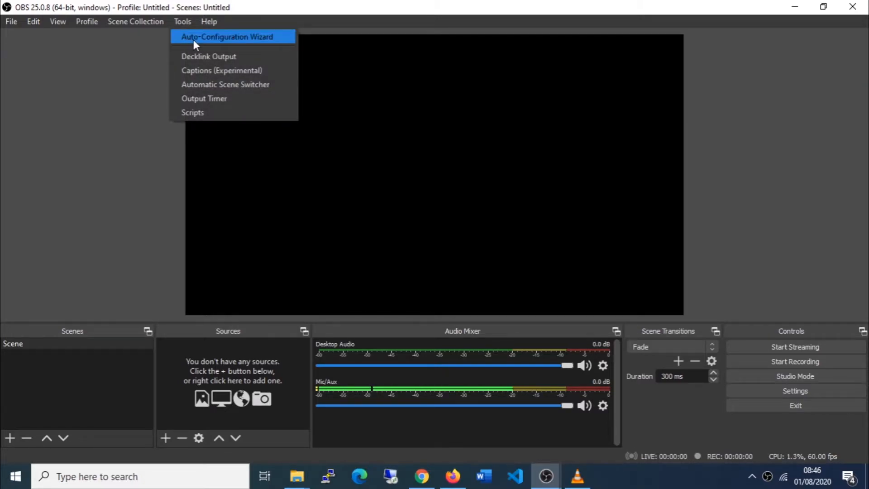
click(221, 39)
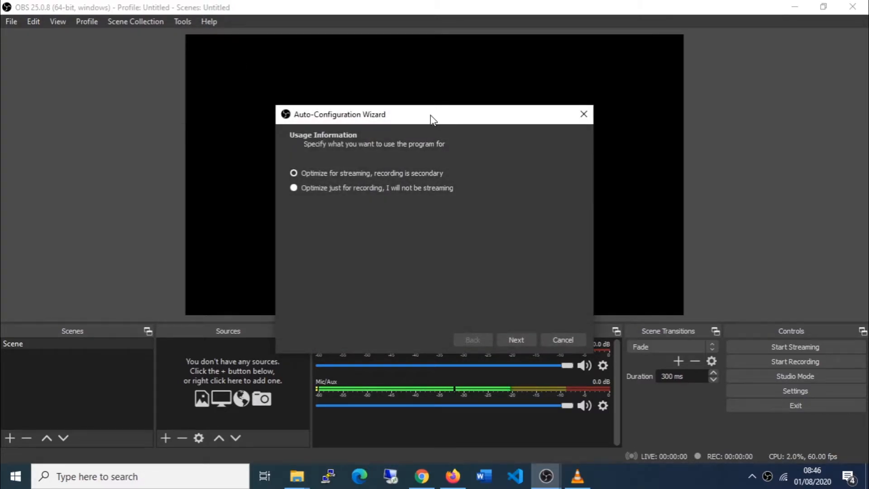
drag(424, 82, 420, 68)
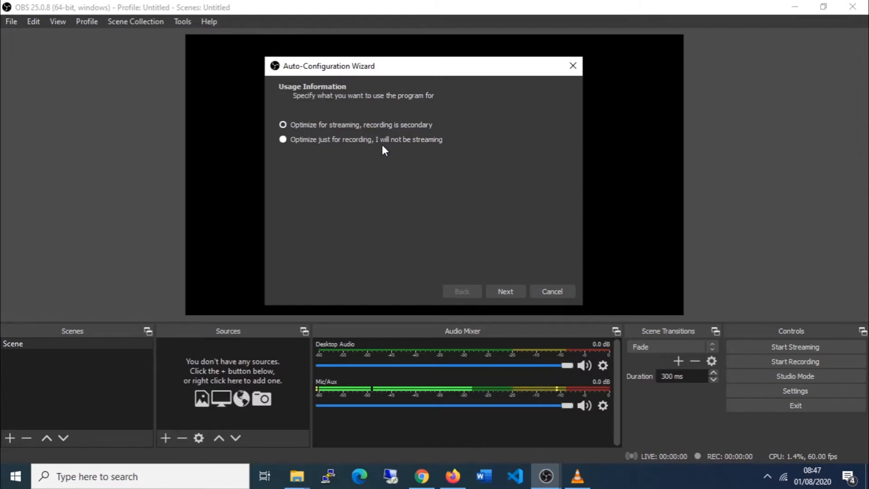
click(283, 139)
click(508, 294)
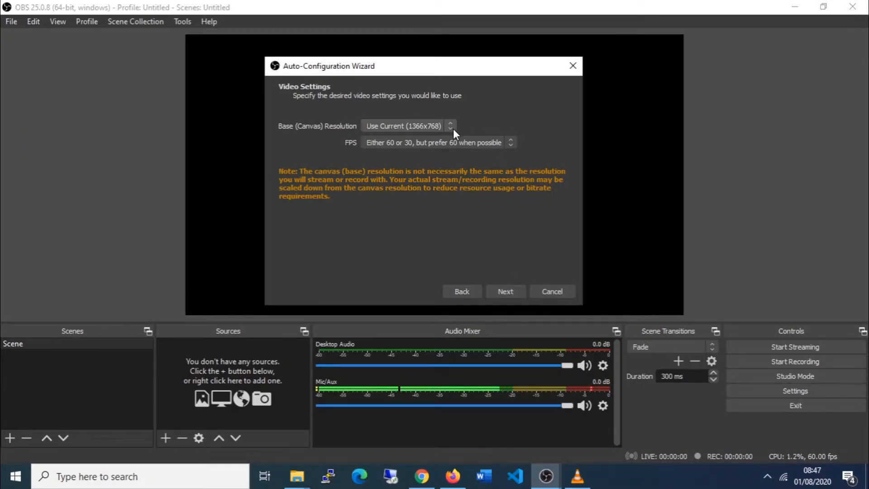
click(507, 292)
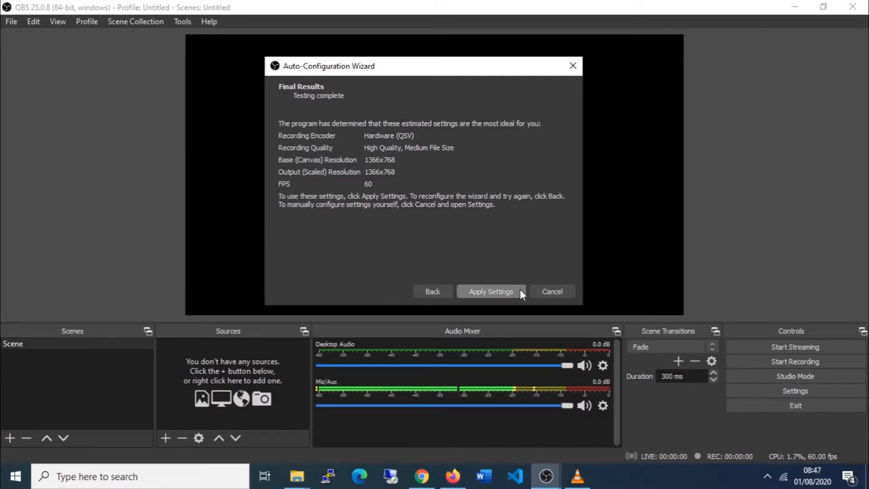
click(569, 292)
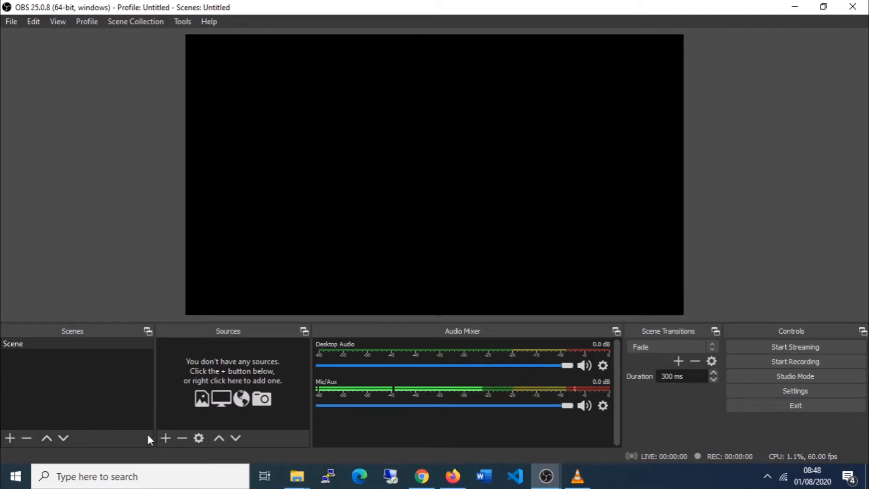
Add a new visible Display Capture source for Display 1 with cursor capture enabled.
click(166, 438)
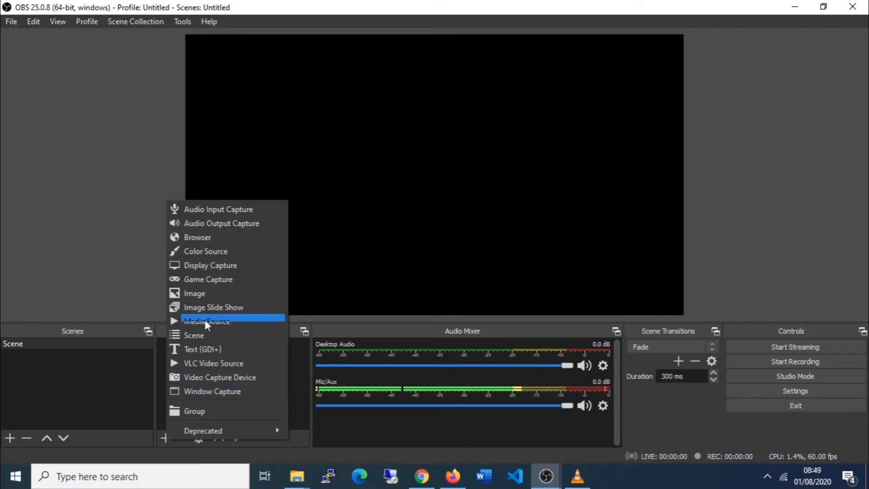
click(214, 270)
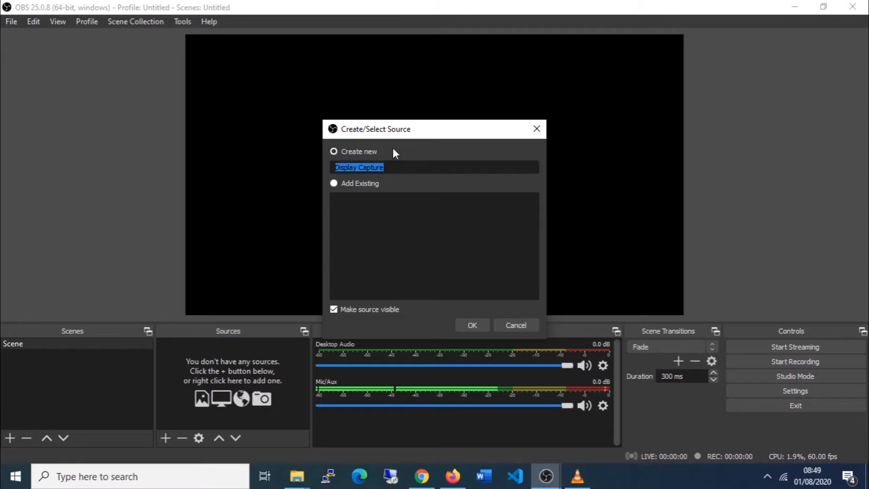
drag(415, 131, 429, 83)
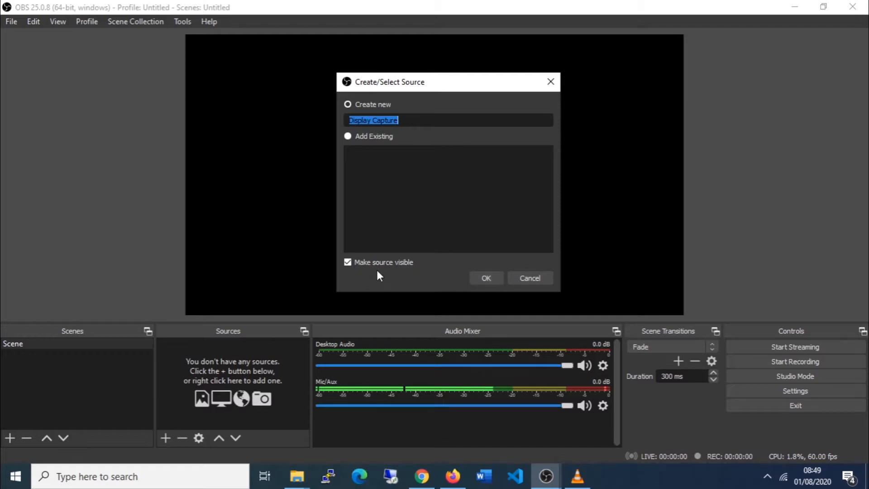
click(486, 278)
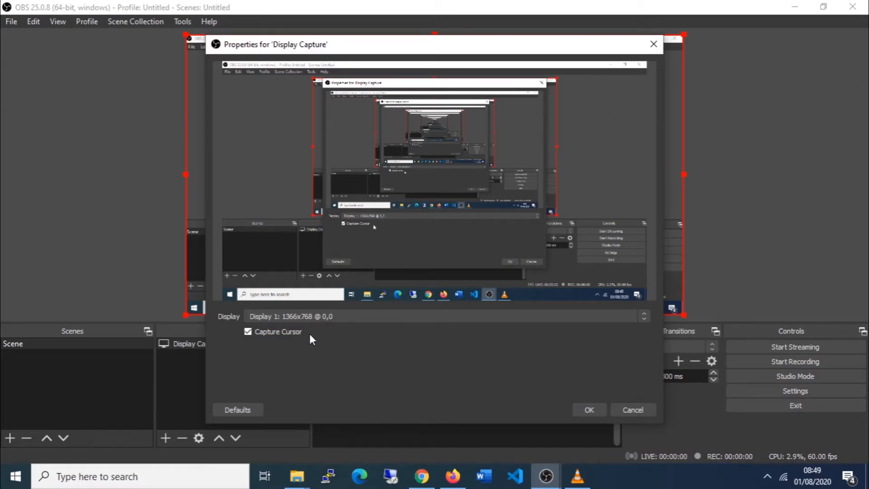
click(589, 410)
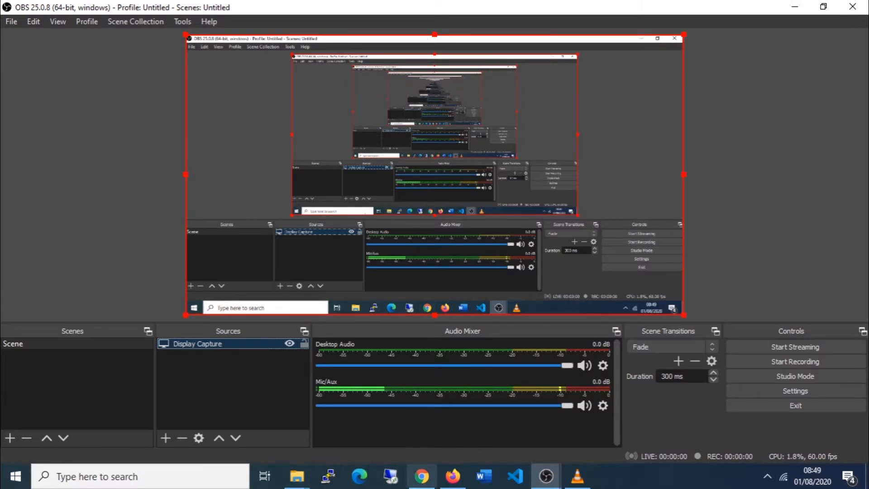
Minimize this OBS window and bring up the OBS instance that is currently recording.
click(795, 8)
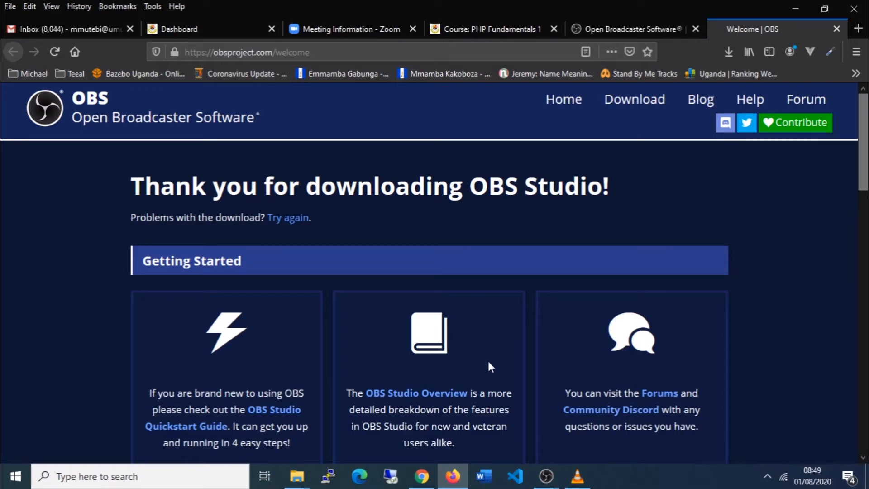
mouse_move(546, 477)
click(503, 439)
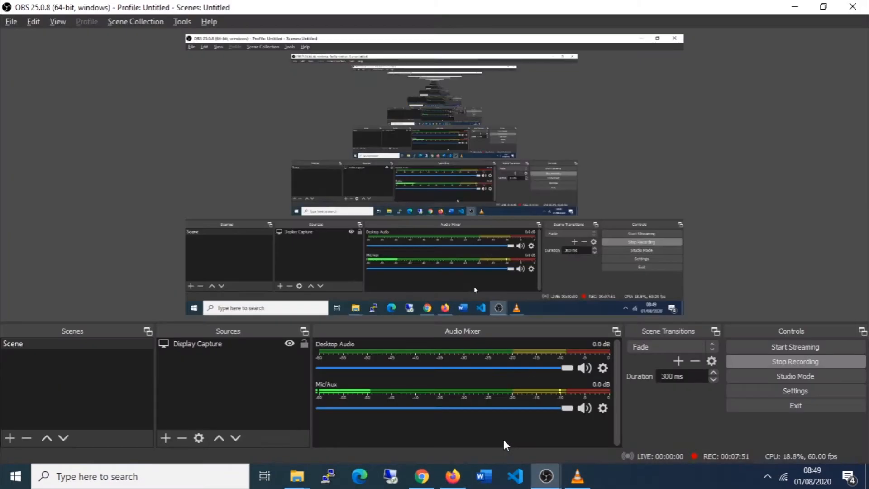
Add a new Video Capture Device source for the webcam, keeping its default device and audio settings.
click(164, 438)
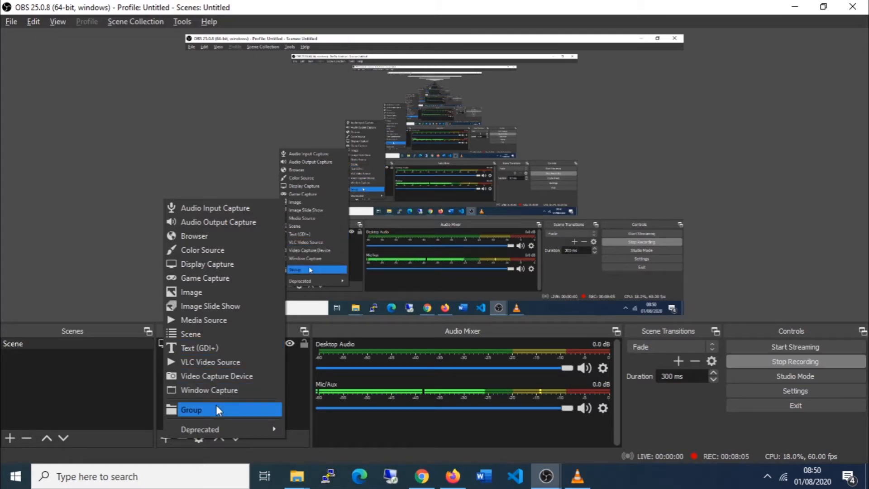
click(220, 378)
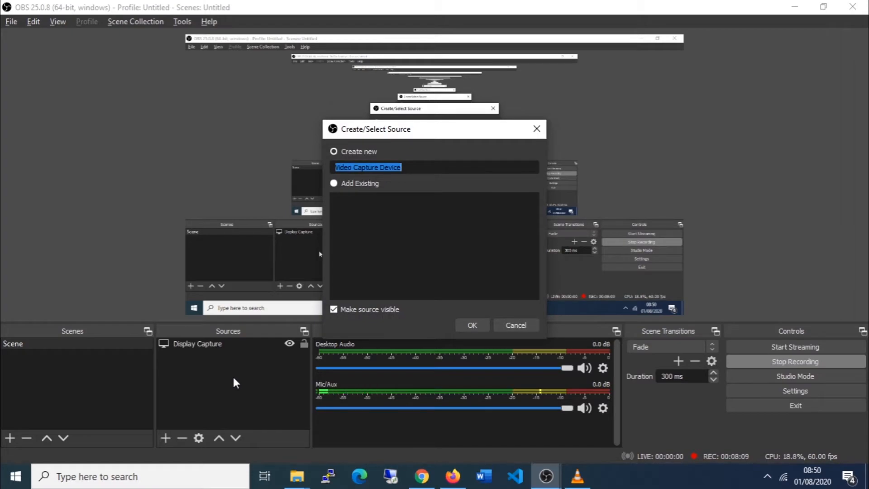
click(472, 325)
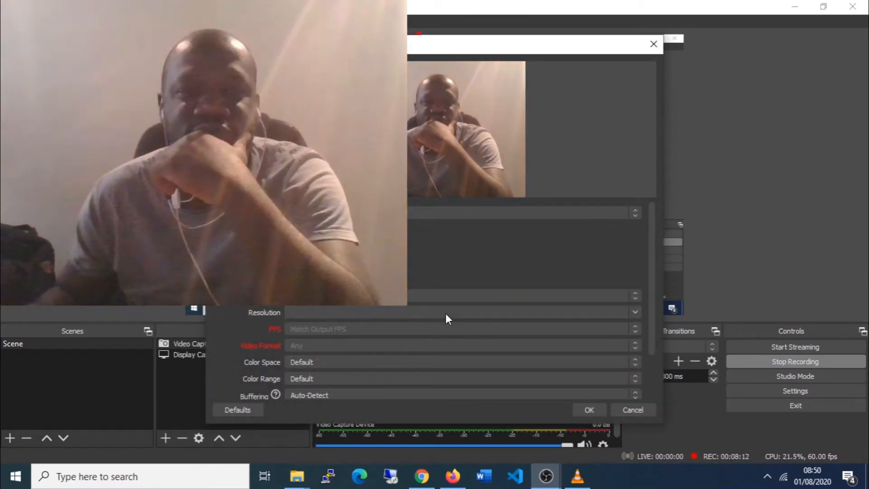
click(423, 212)
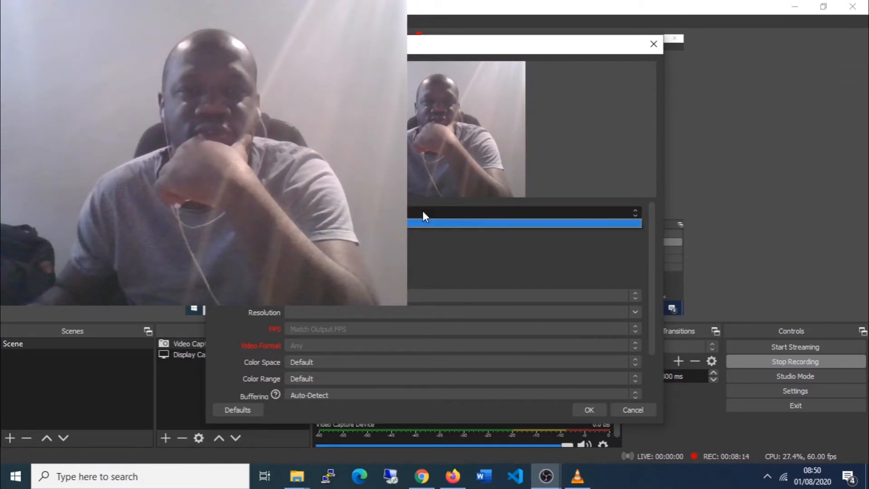
click(424, 212)
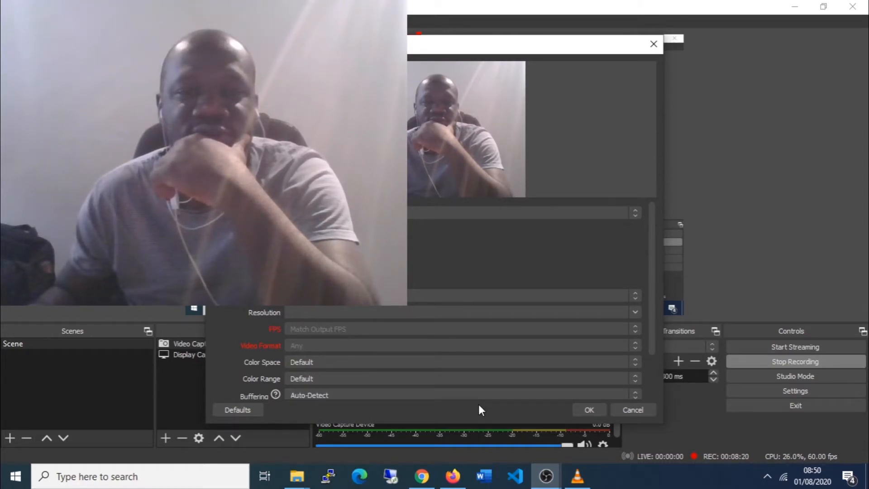
scroll(352, 365, down, 2)
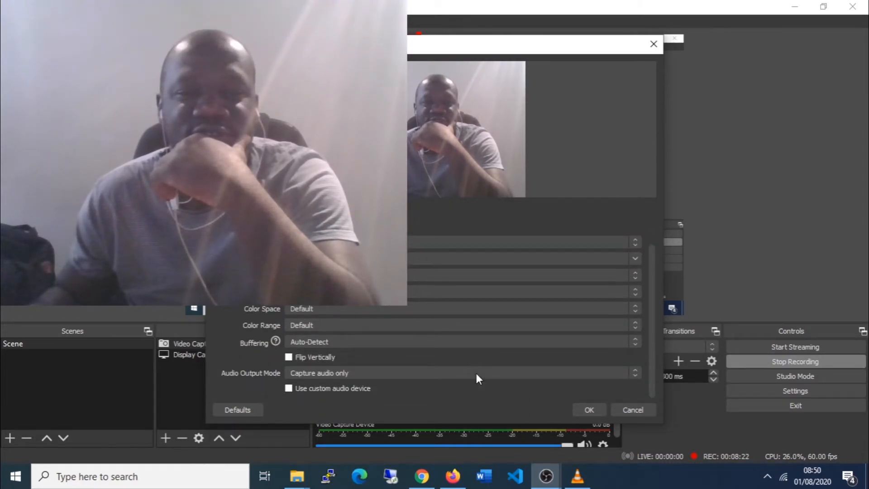
click(585, 409)
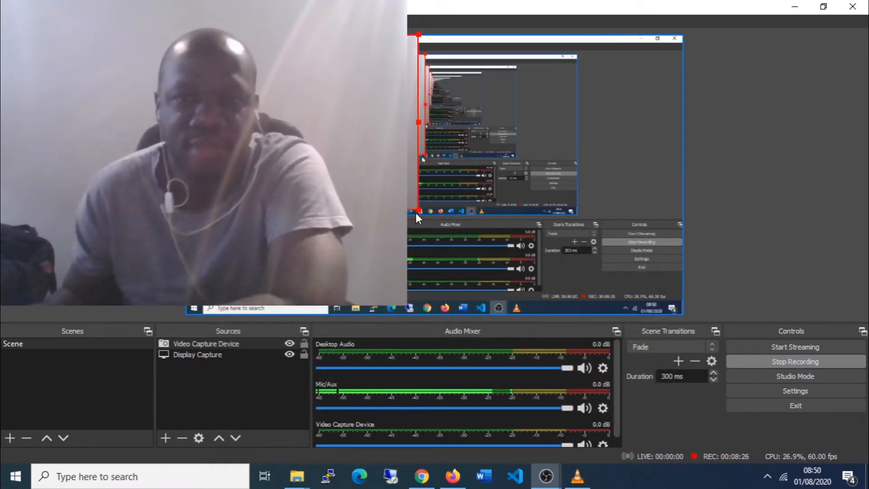
Shrink the webcam image and place it in the upper-right corner of the Display Capture area.
drag(419, 211, 286, 125)
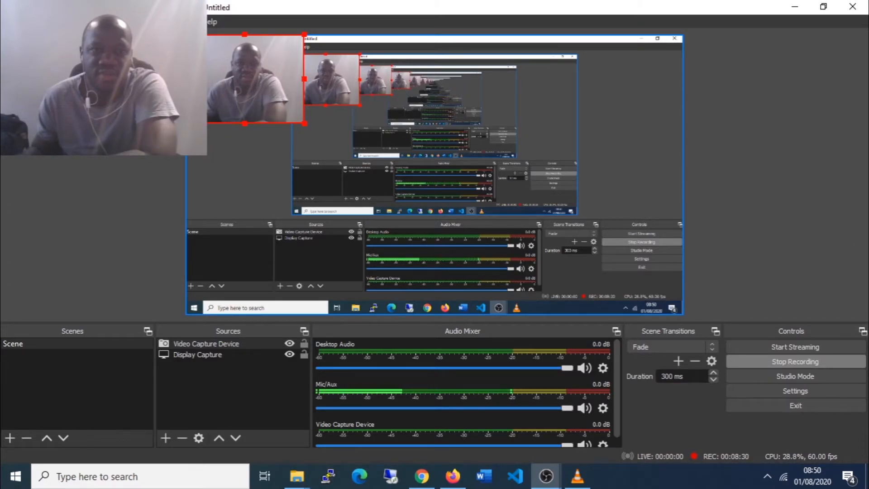
drag(246, 74, 617, 91)
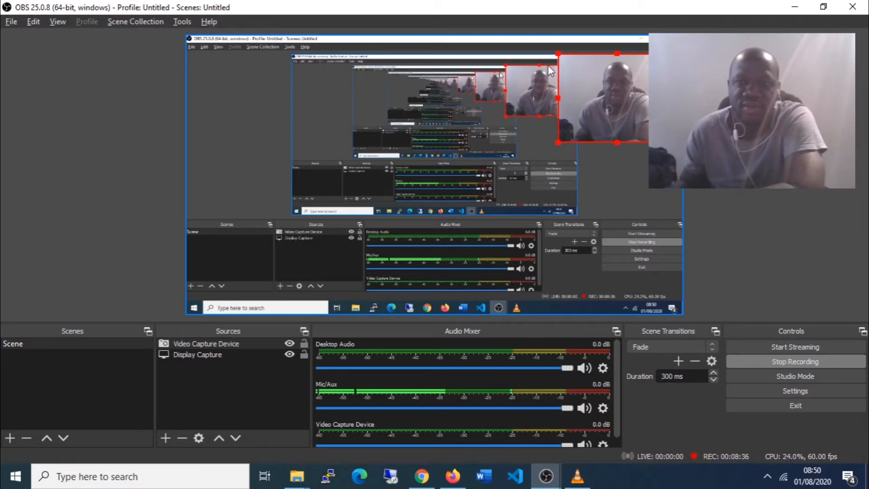
drag(567, 58, 636, 87)
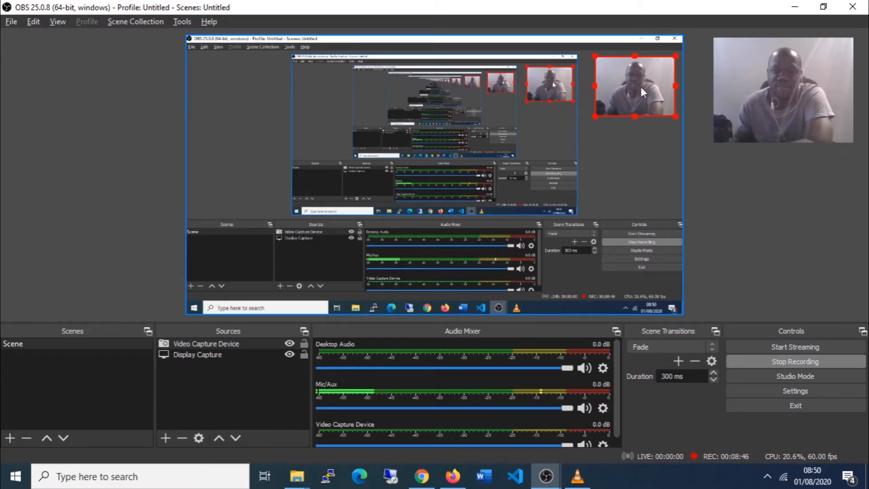
drag(638, 79, 639, 78)
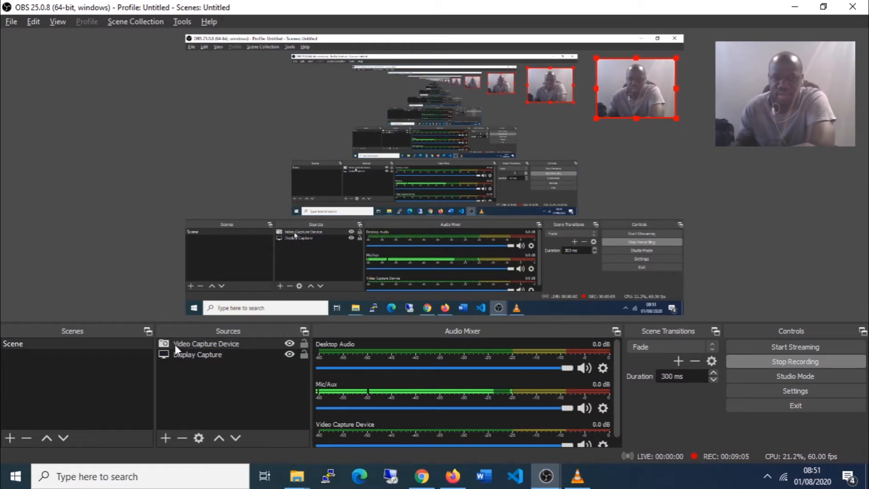
Review the two sources and the audio mixer's channels, volume sliders and Desktop Audio options without changing any levels.
click(182, 356)
click(245, 367)
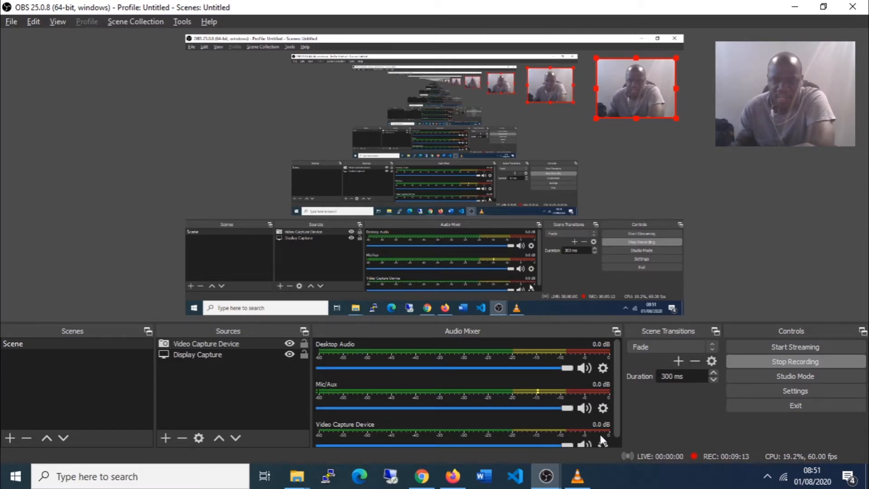
click(604, 368)
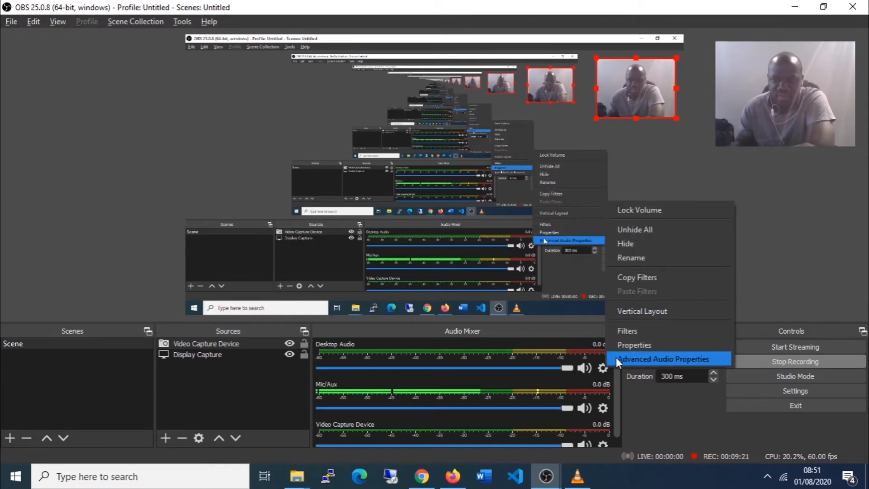
click(568, 369)
mouse_move(569, 368)
mouse_down()
mouse_move(434, 369)
mouse_move(568, 369)
mouse_up()
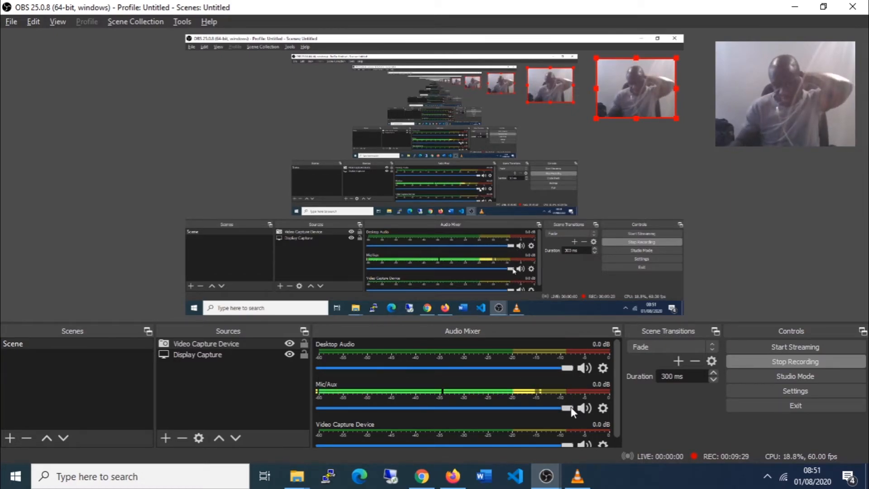
drag(571, 409, 617, 438)
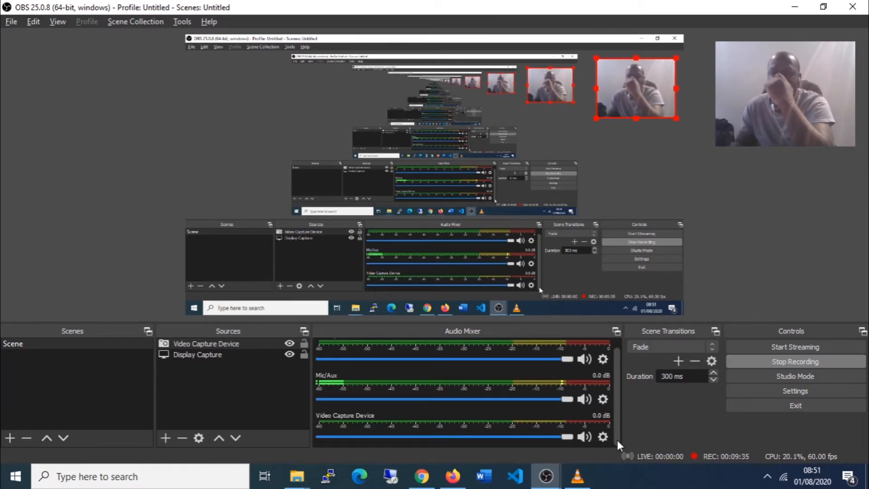
drag(566, 437, 589, 438)
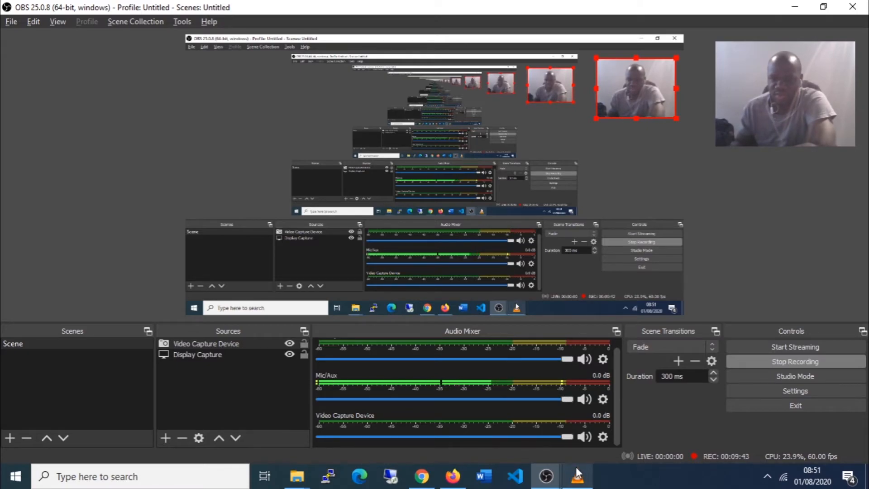
View the available scene transitions without changing Fade, and switch to the OBS window that contains only the Display Capture source.
mouse_move(577, 474)
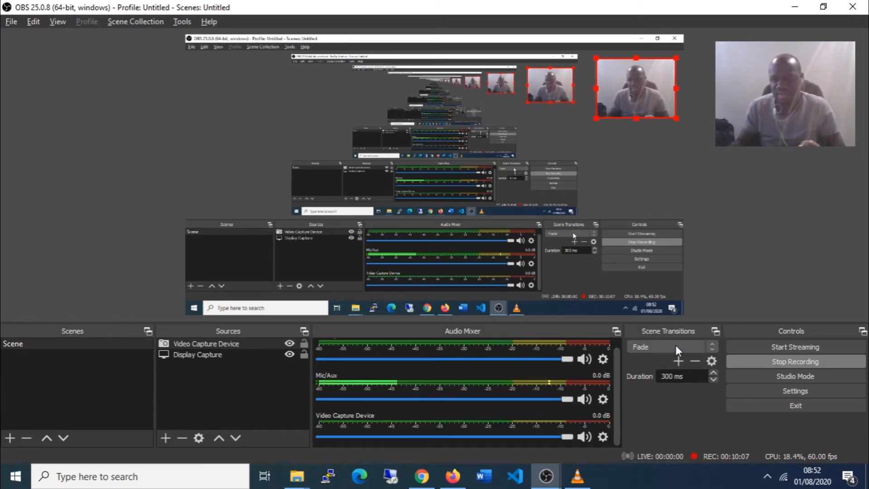
click(713, 346)
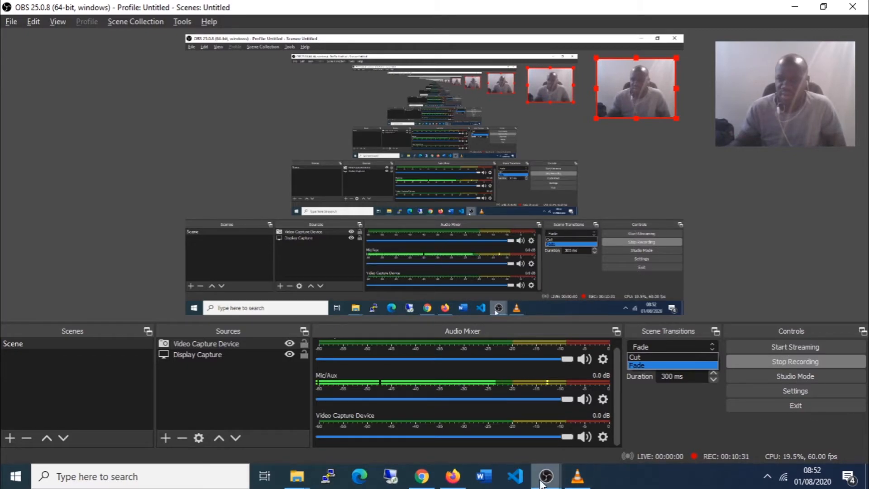
mouse_move(547, 476)
click(487, 434)
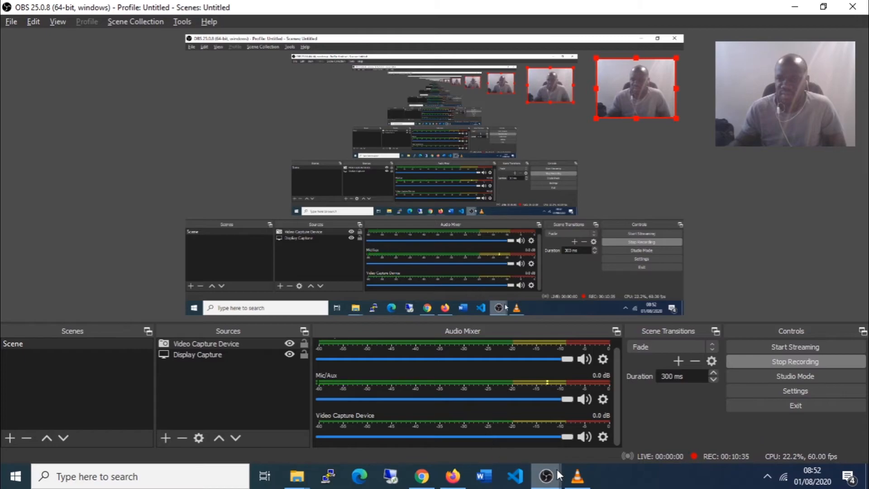
mouse_move(547, 476)
click(608, 438)
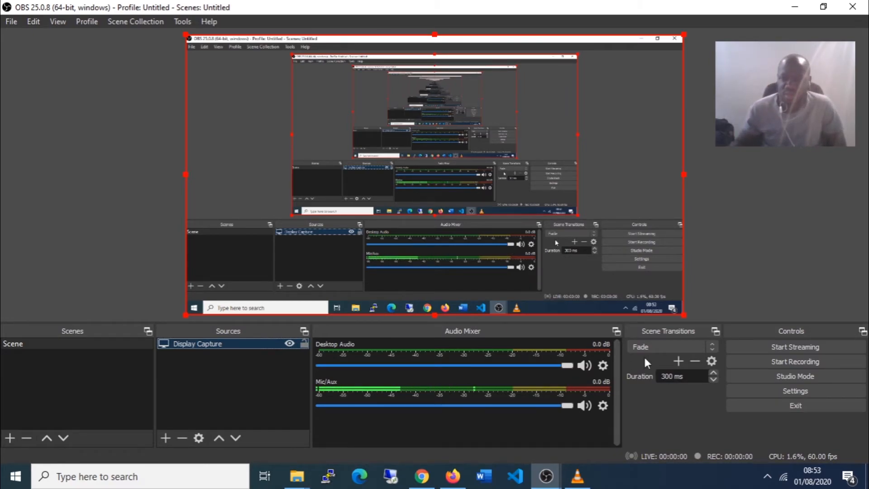
Bring back the OBS window that is recording and stop its recording.
click(795, 363)
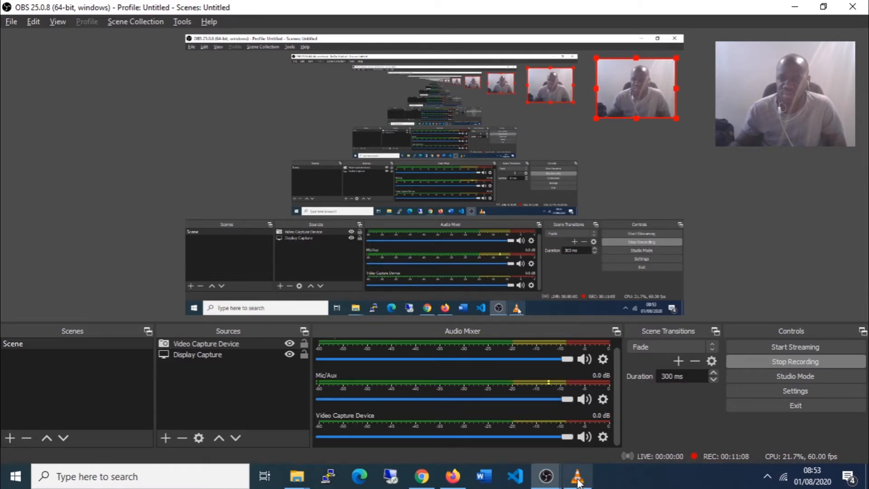
mouse_move(543, 485)
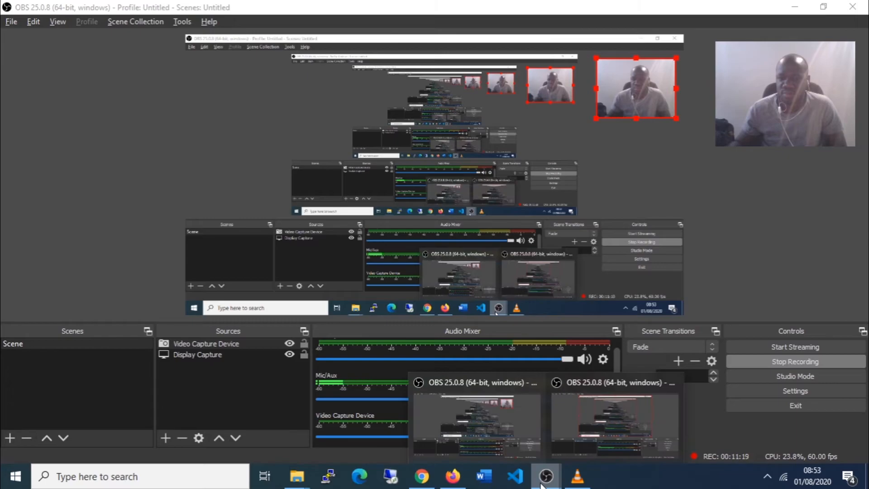
click(795, 364)
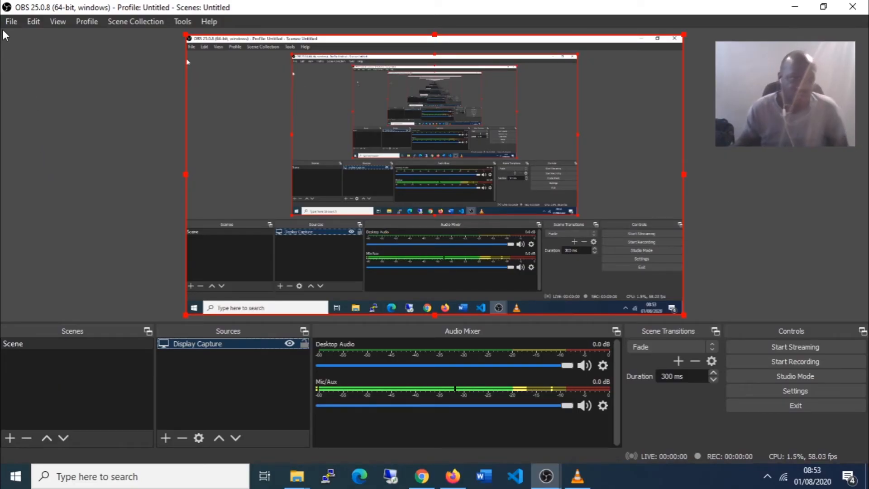
click(9, 22)
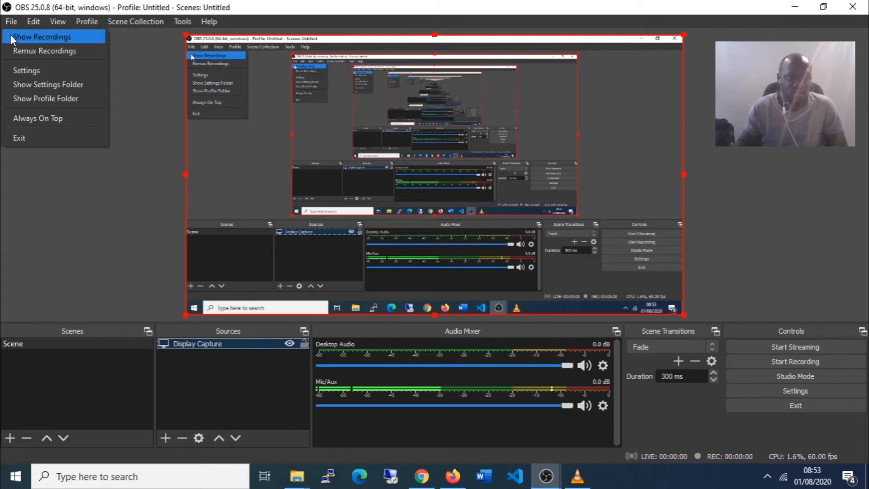
click(55, 36)
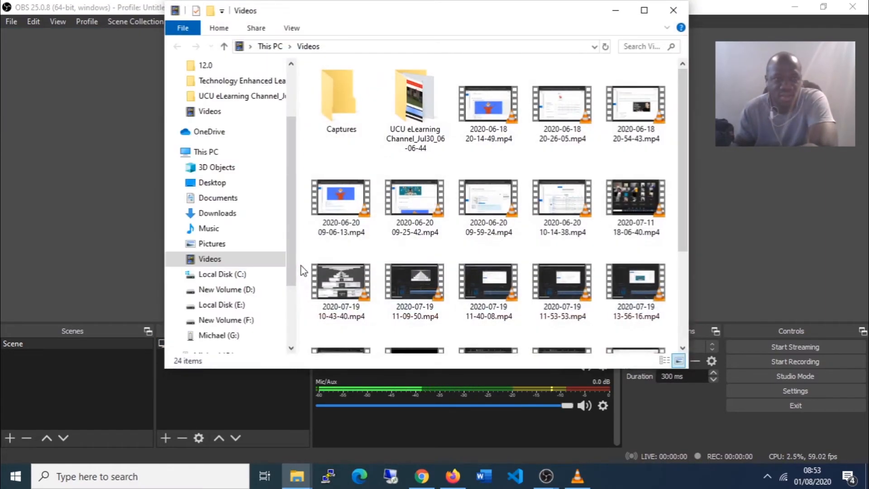
scroll(489, 290, down, 3)
click(543, 344)
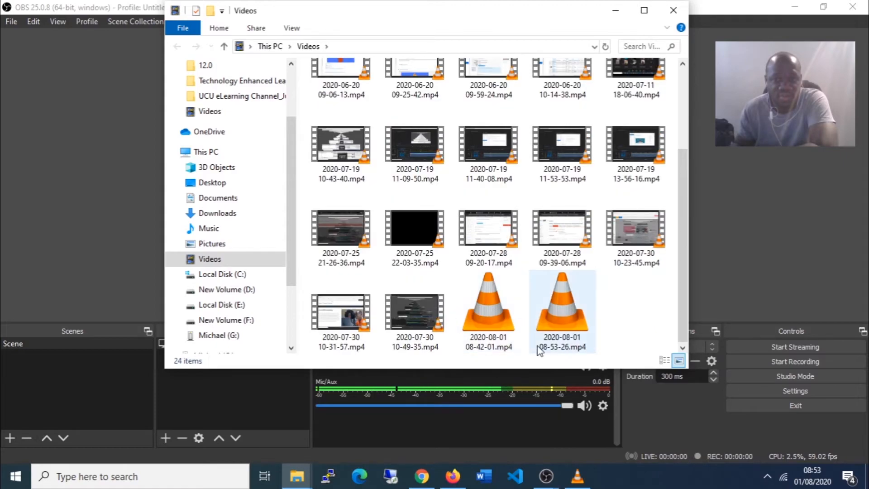
double_click(503, 339)
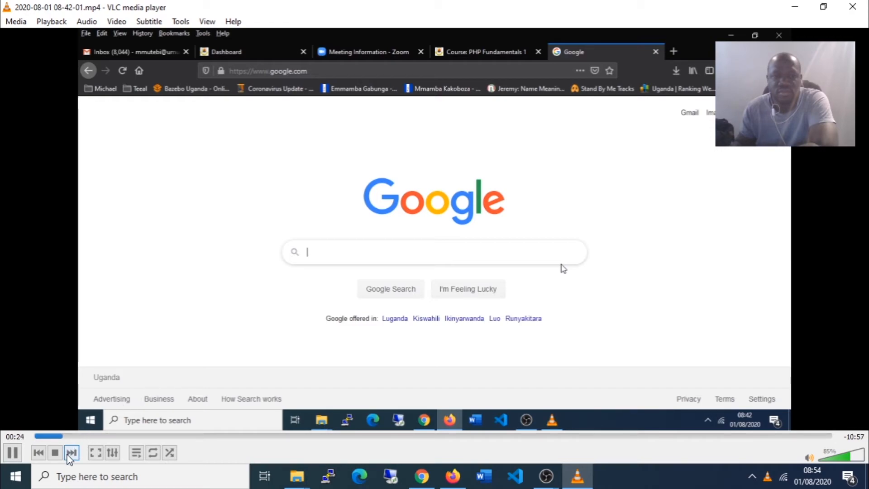
Pause the playback, and minimize the video player and the recordings folder to return to OBS.
click(12, 453)
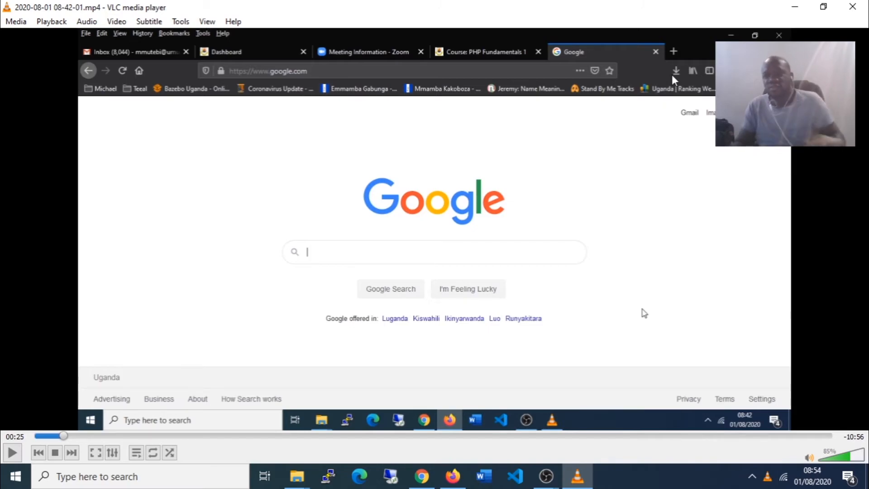
click(796, 6)
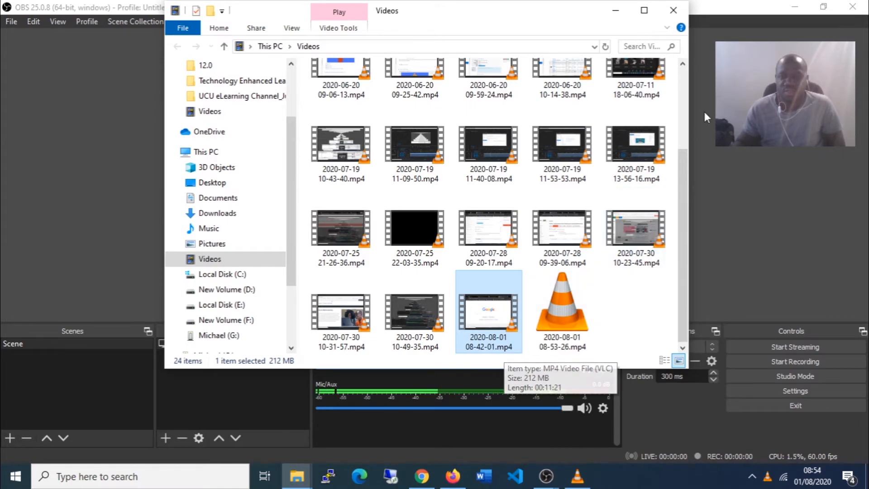
click(617, 12)
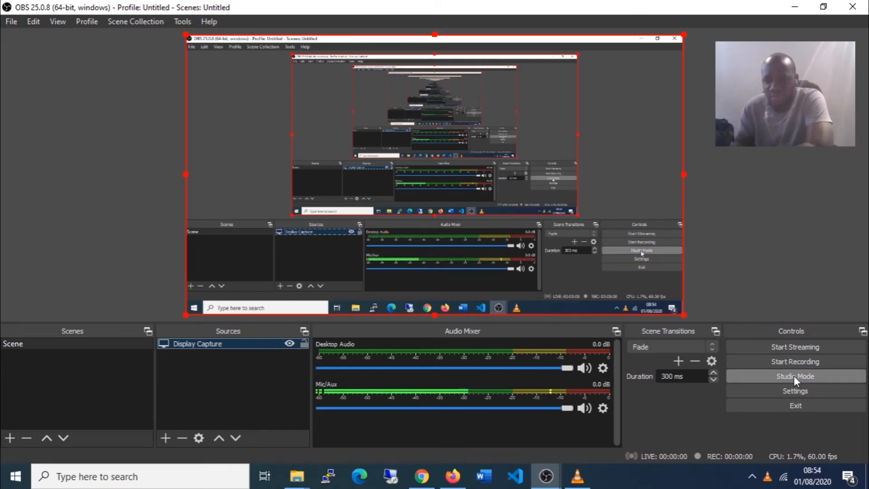
Open the OBS settings, look through the recording formats in the Output settings, and close the dialog without changes.
click(799, 390)
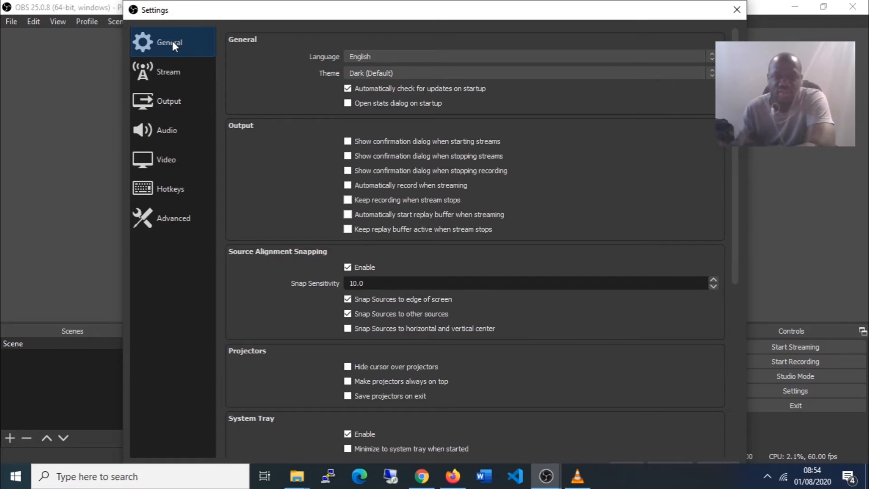
drag(127, 2, 153, 25)
drag(236, 44, 225, 26)
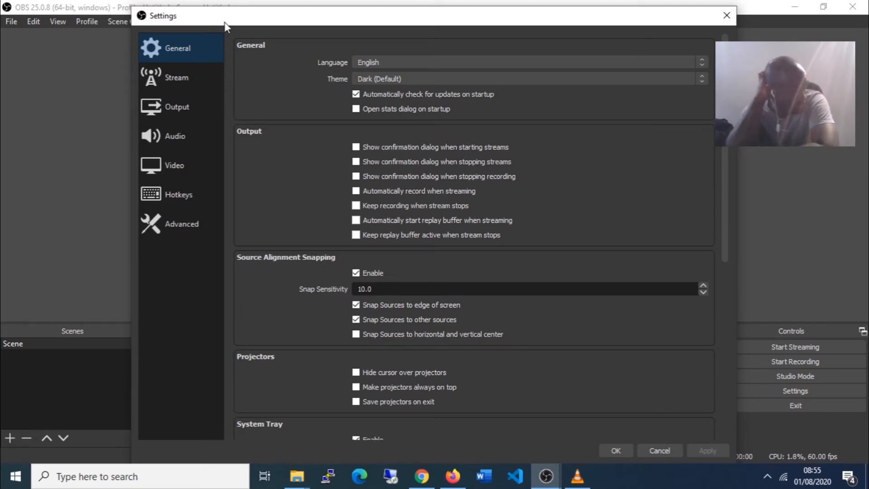
click(186, 114)
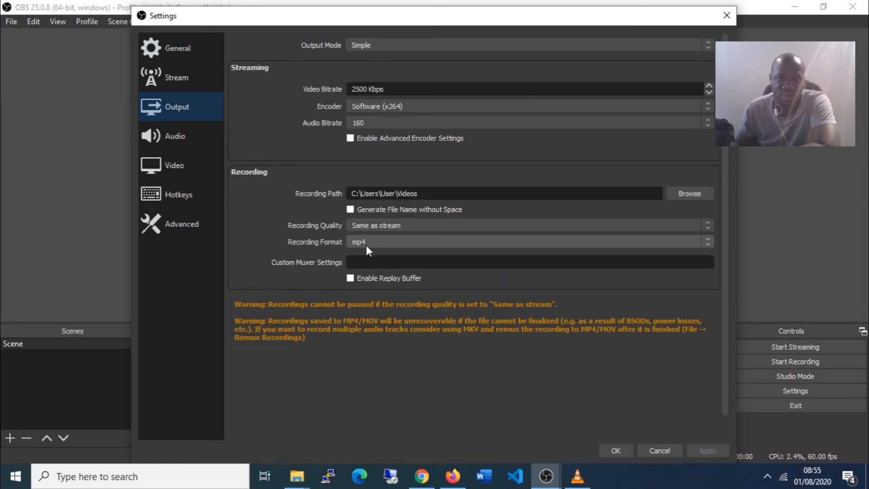
click(381, 243)
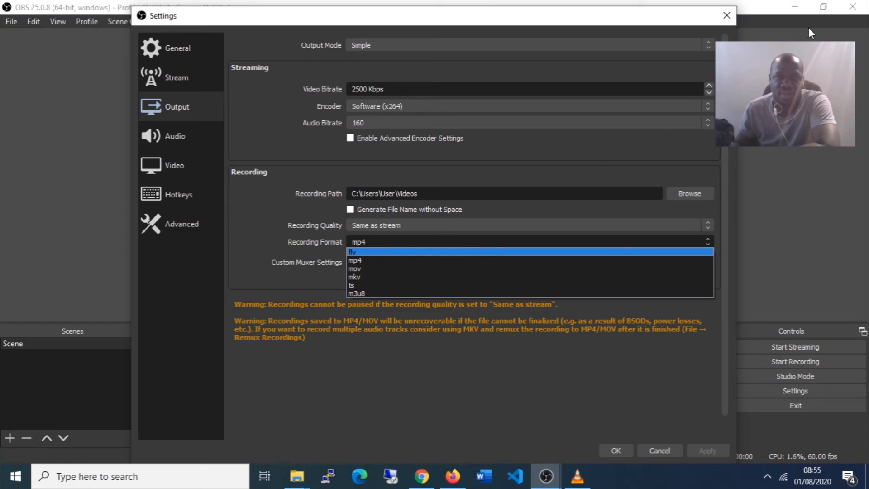
click(733, 15)
click(728, 16)
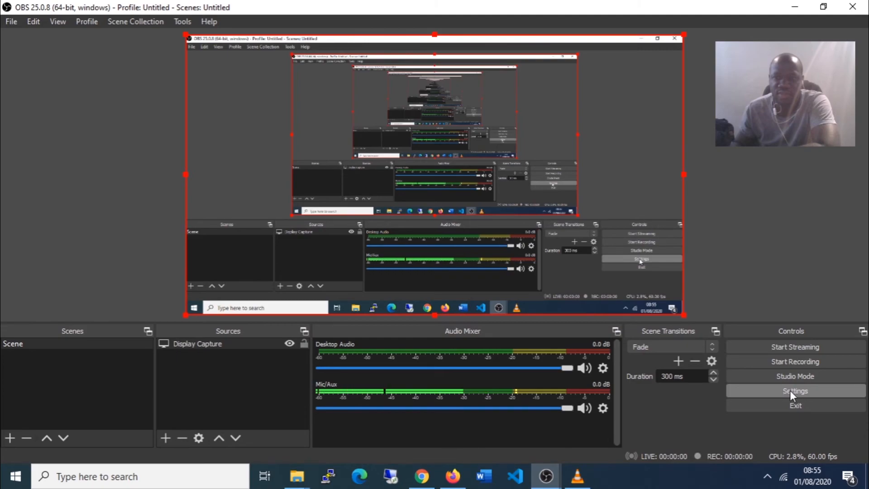
Reopen the OBS settings, examine the Output recording format choices again while keeping mp4, and close the dialog.
click(16, 20)
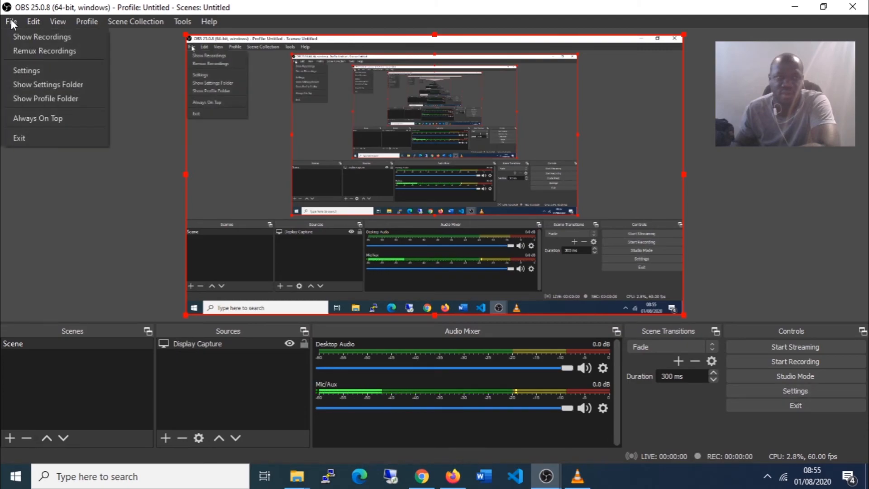
click(28, 73)
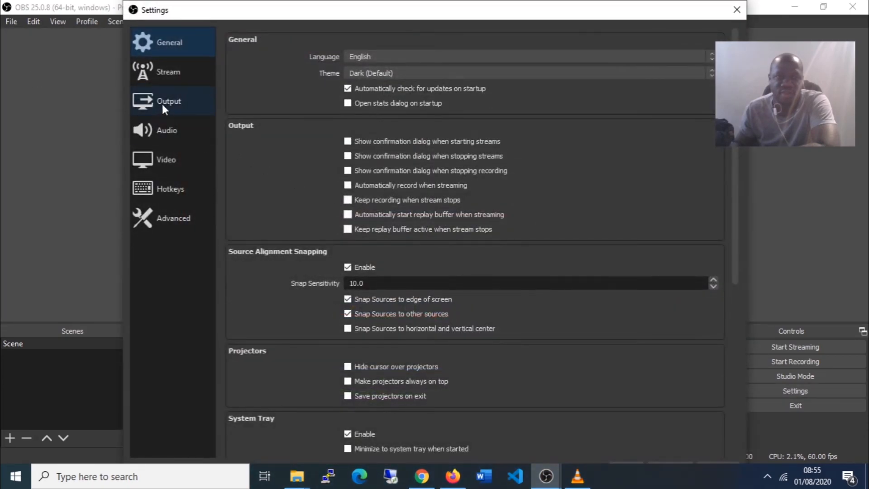
click(167, 102)
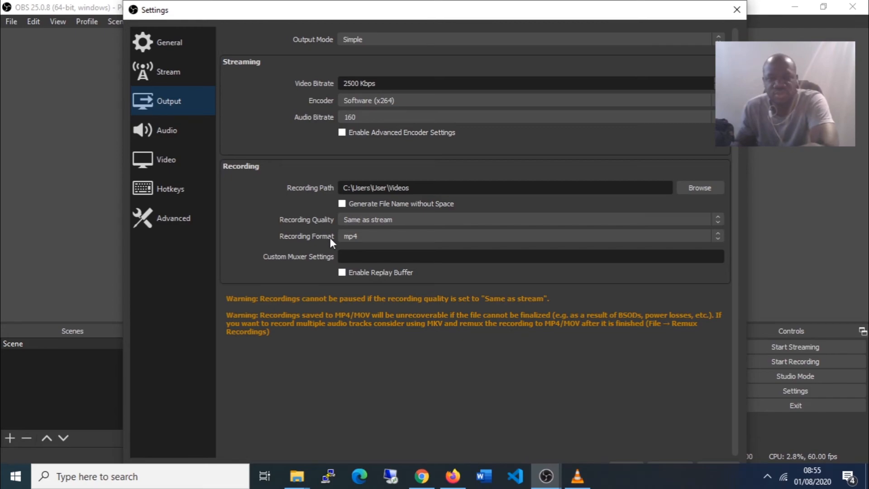
click(369, 236)
click(363, 253)
click(364, 240)
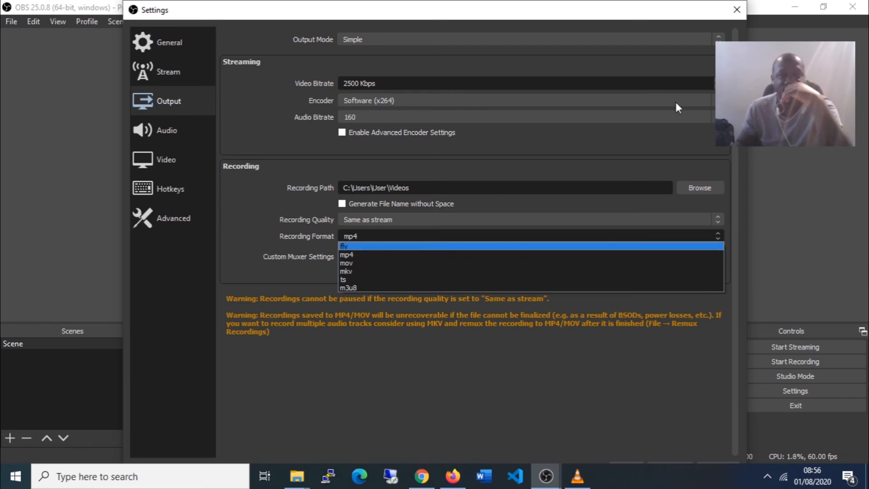
click(737, 16)
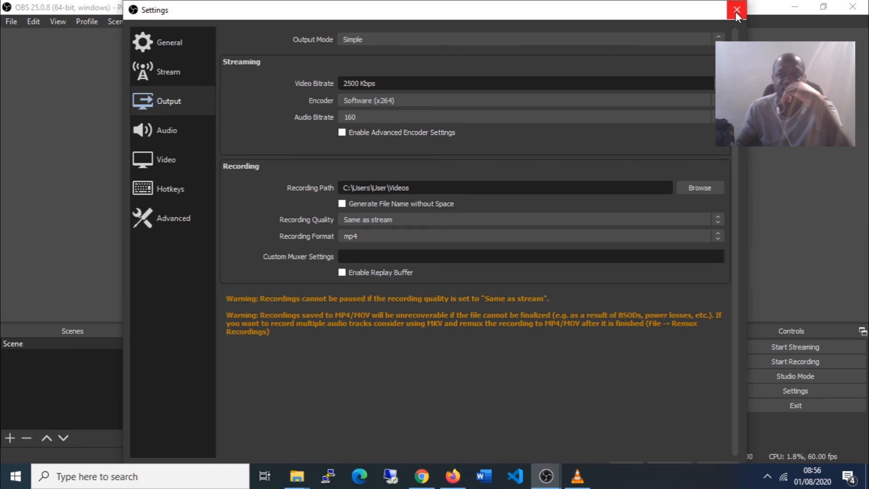
click(737, 11)
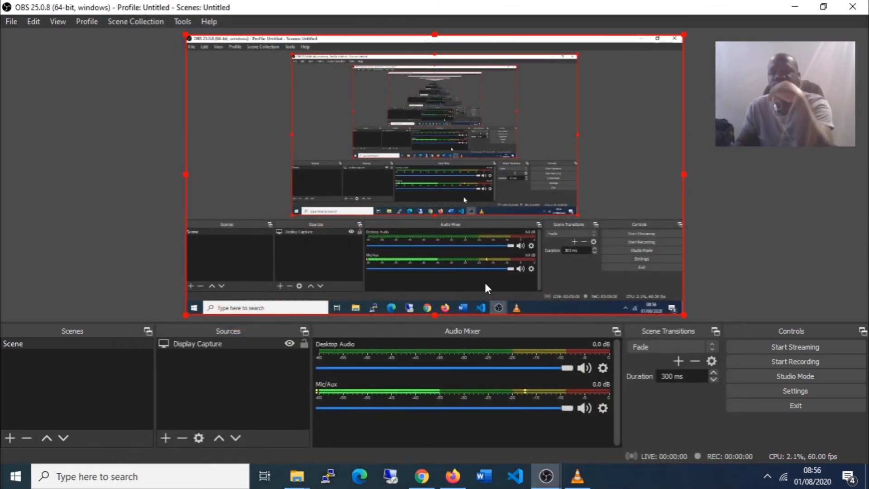
Switch back to VLC media player and scrub the paused recording to its start and through to its end.
mouse_move(576, 484)
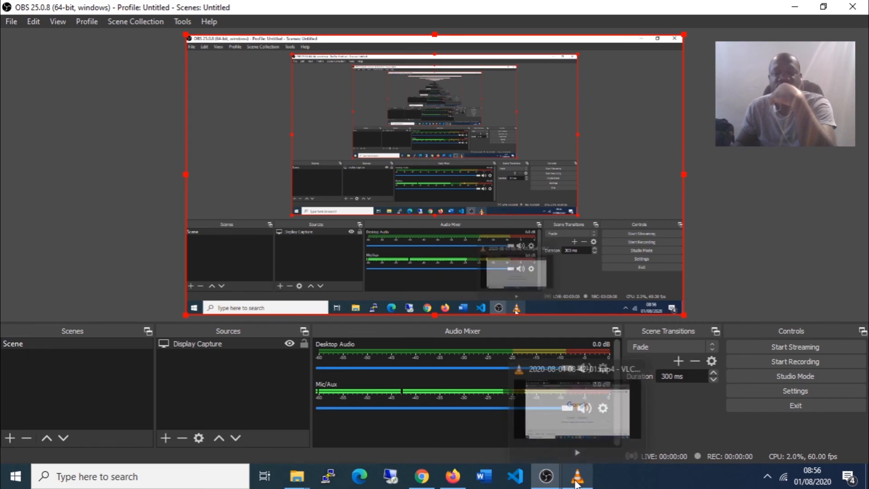
click(575, 411)
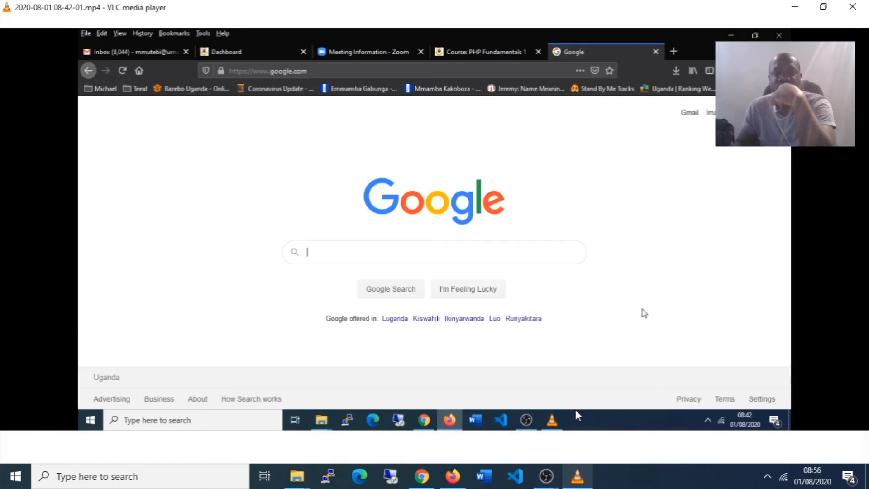
drag(64, 437, 4, 439)
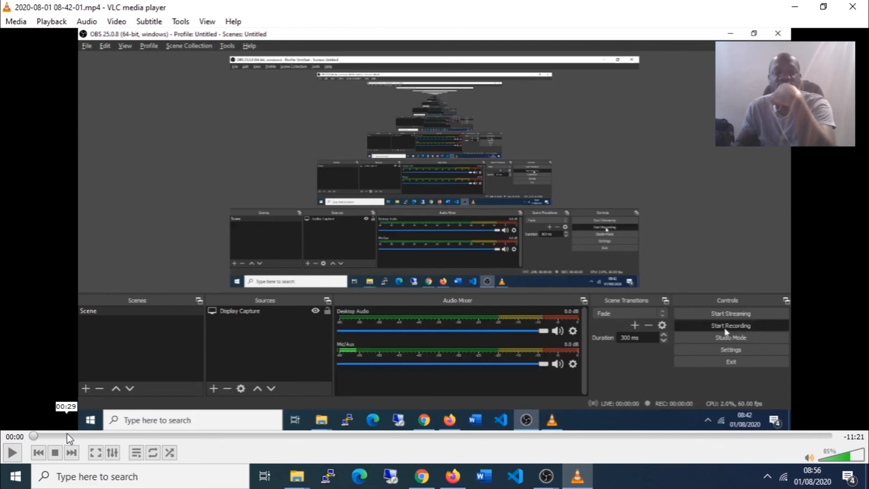
click(35, 437)
drag(37, 437, 24, 441)
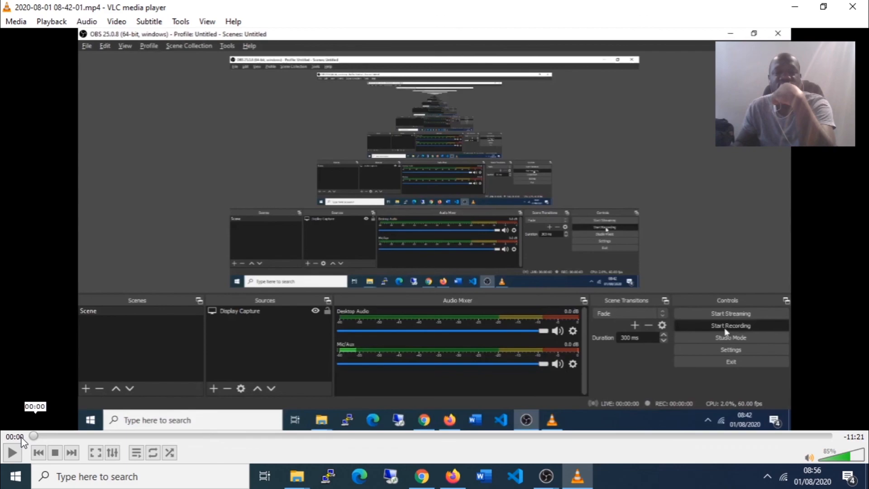
drag(23, 440, 837, 441)
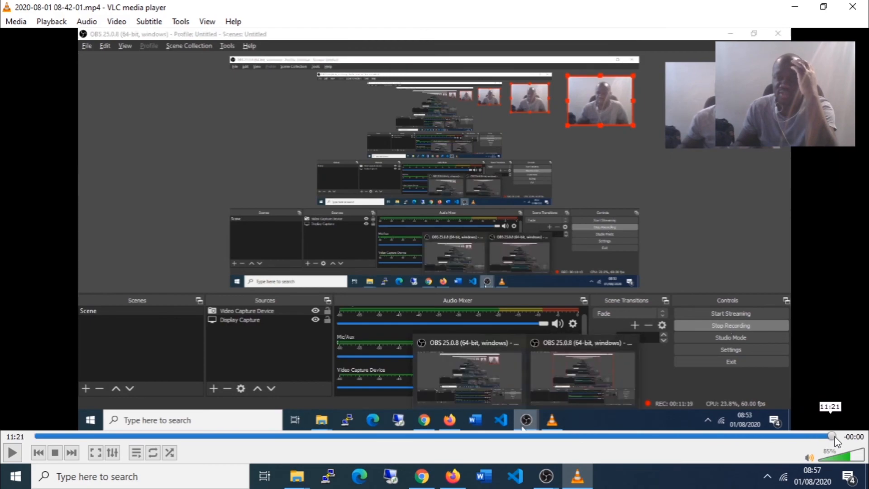